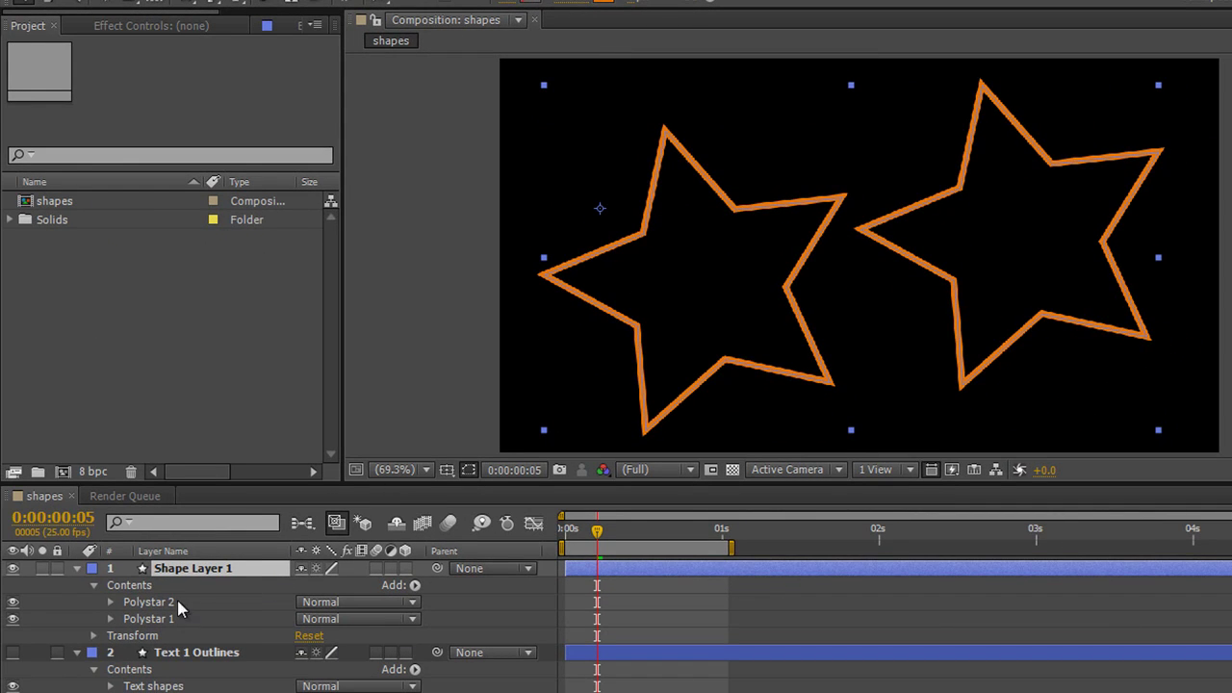
Add Round Corners to Shape Layer 1 with radius 44 and hide the path outlines.
left_click(416, 585)
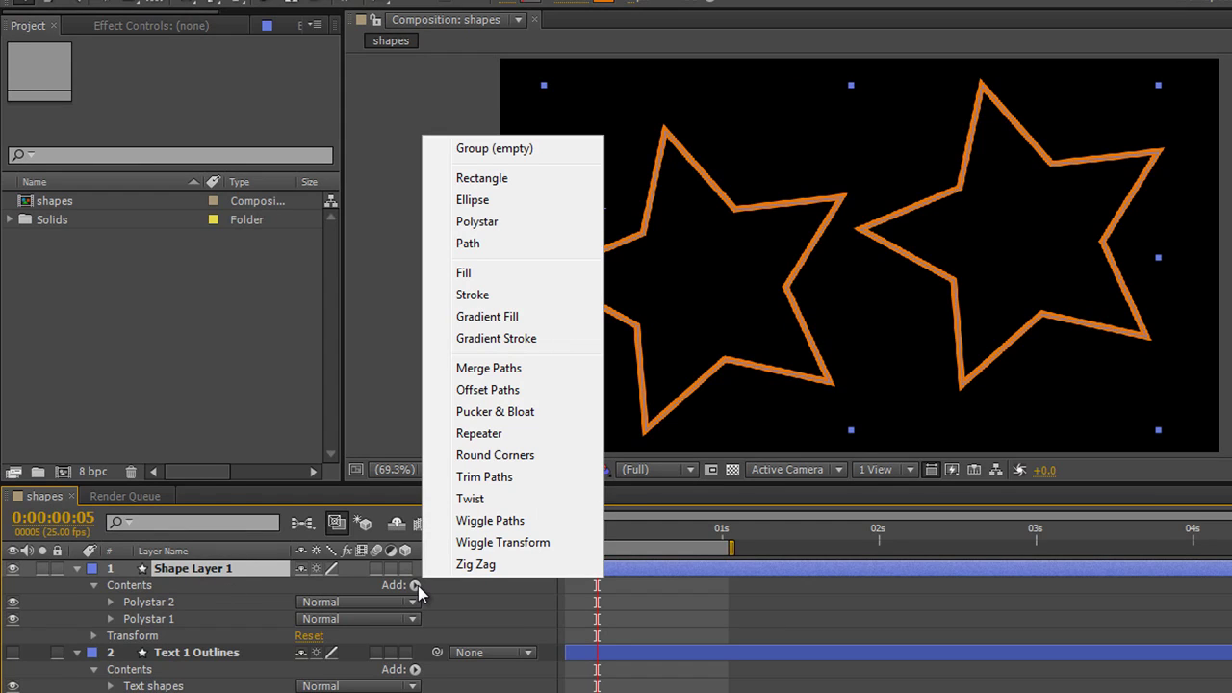
left_click(495, 455)
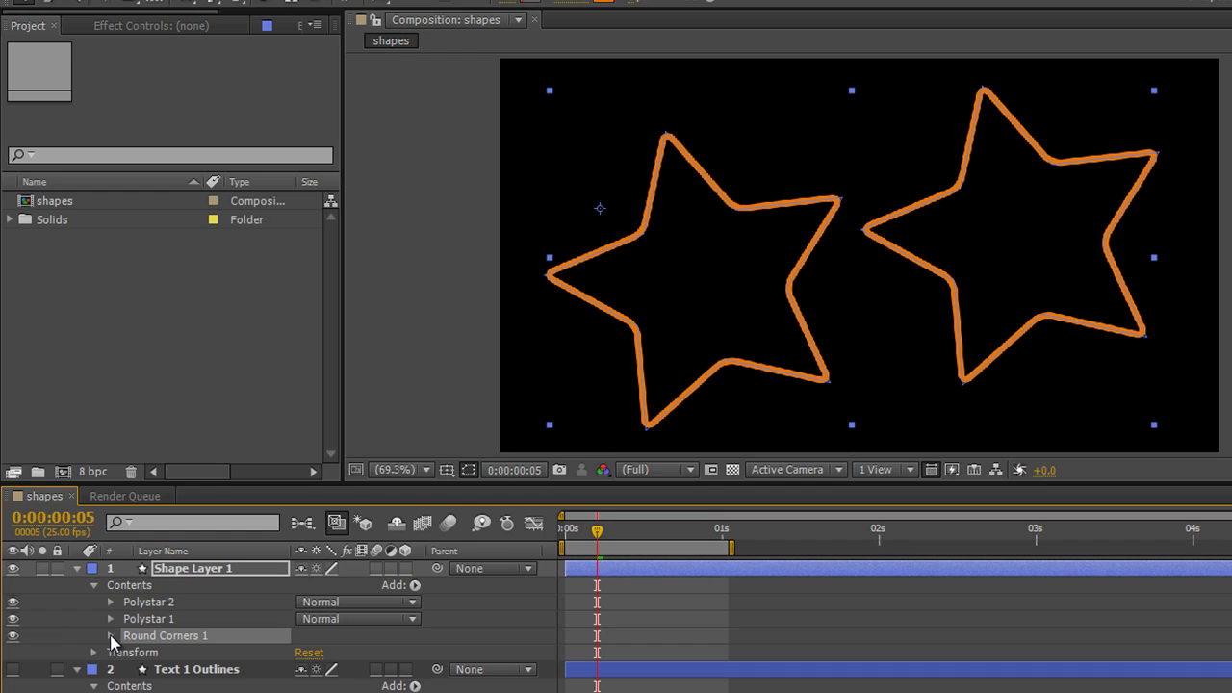
left_click(111, 637)
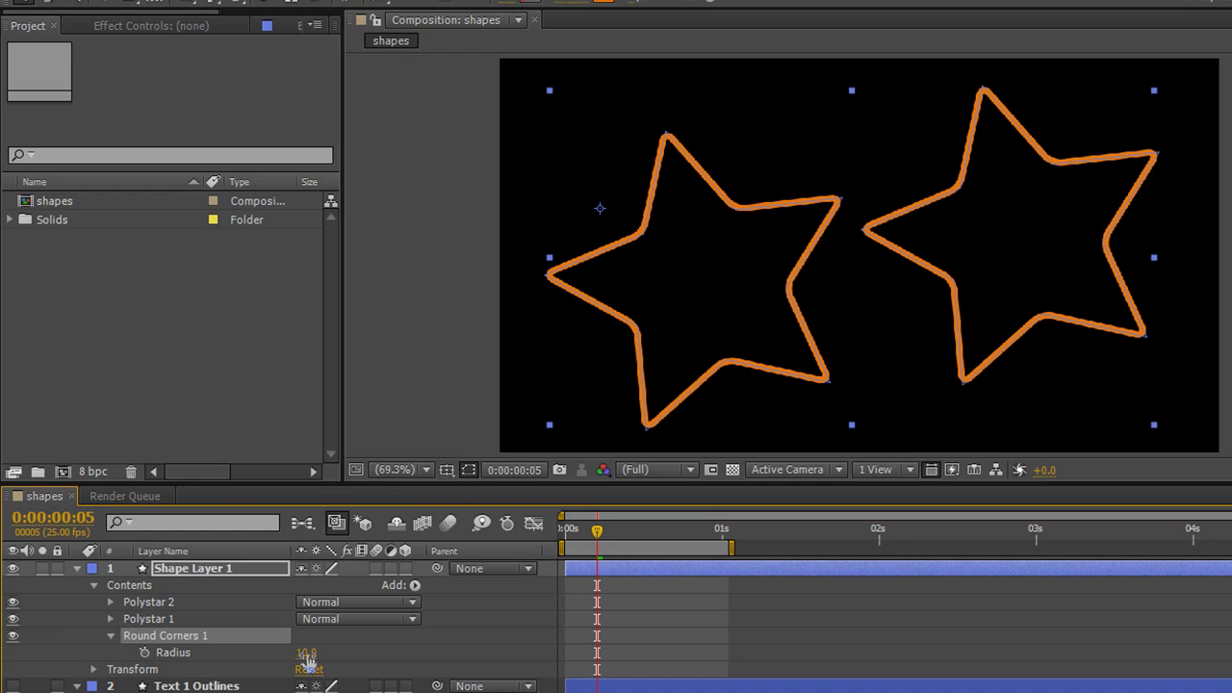
left_click_drag(306, 653, 281, 668)
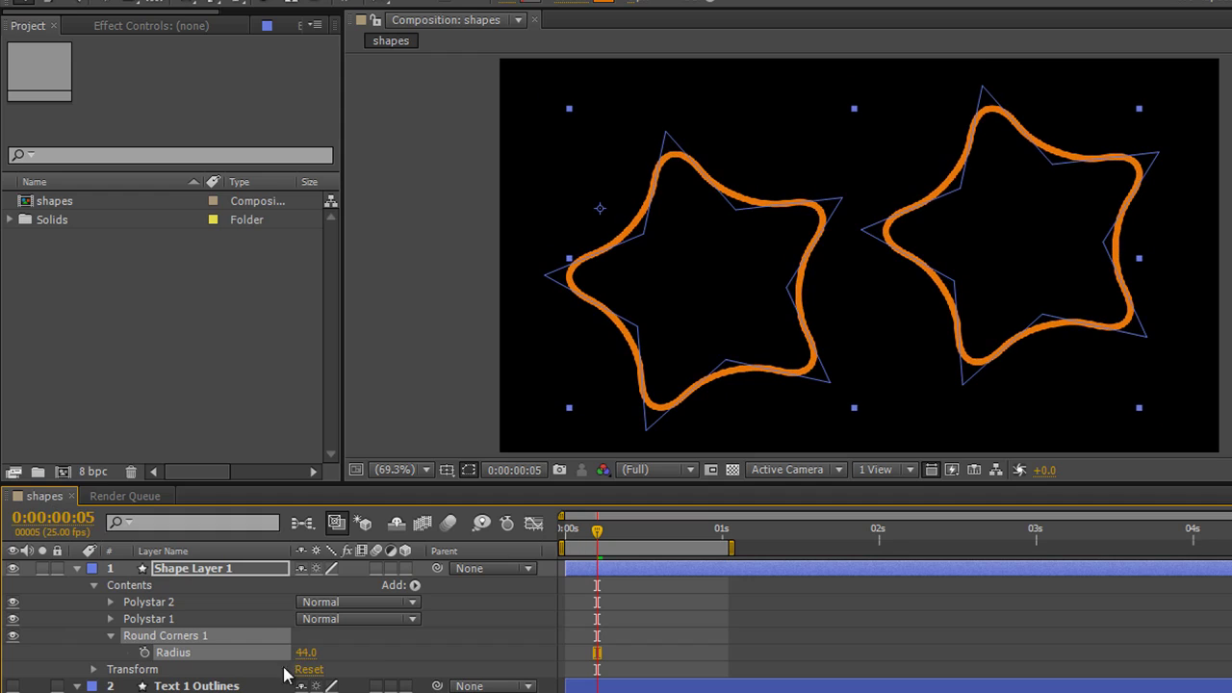
left_click(470, 474)
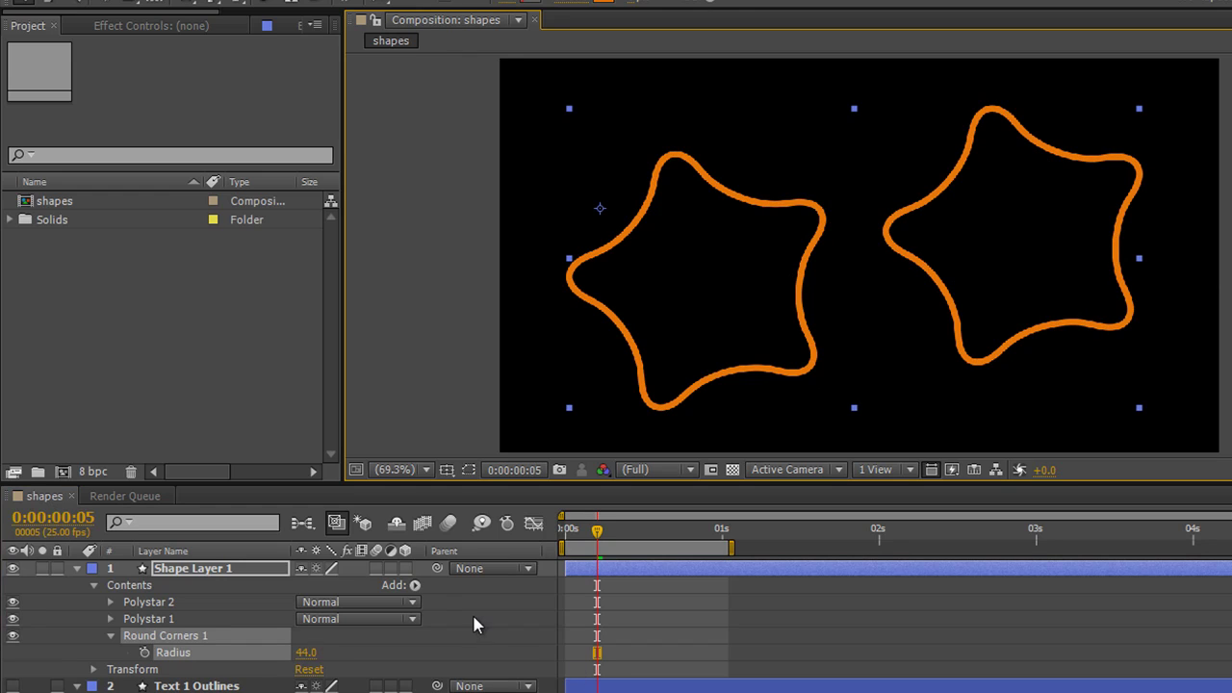
Add a Pucker & Bloat operator and bloat the stars to an amount of 54.
left_click(414, 587)
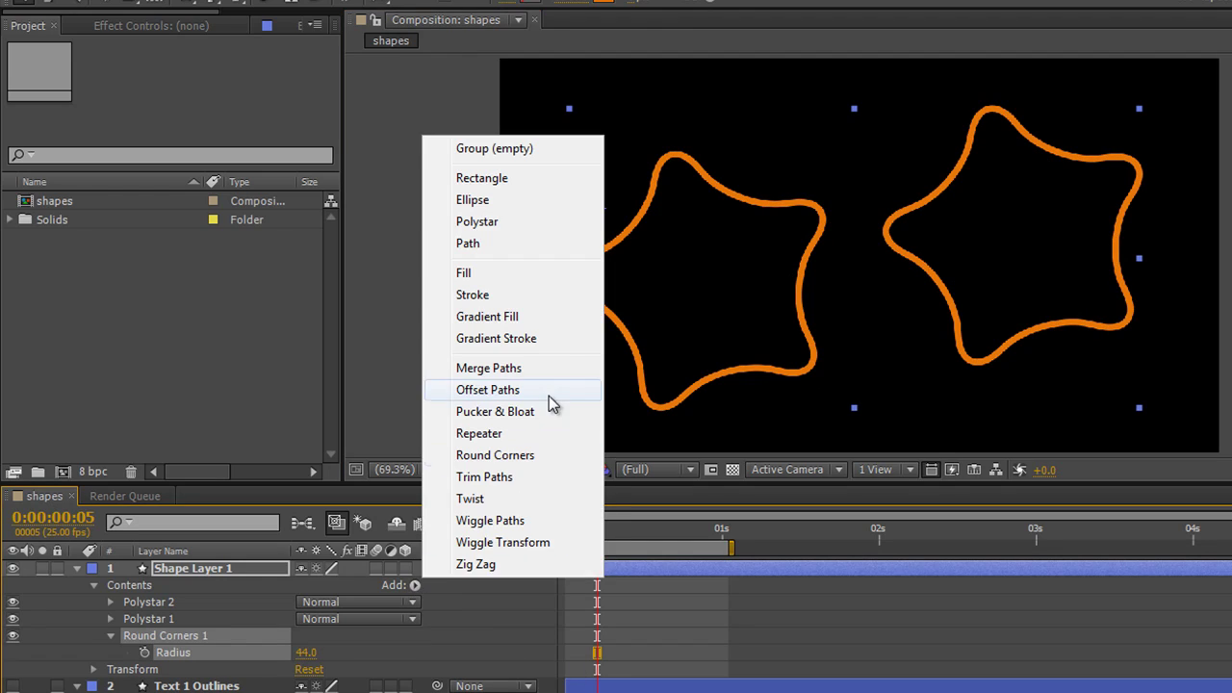
left_click(528, 414)
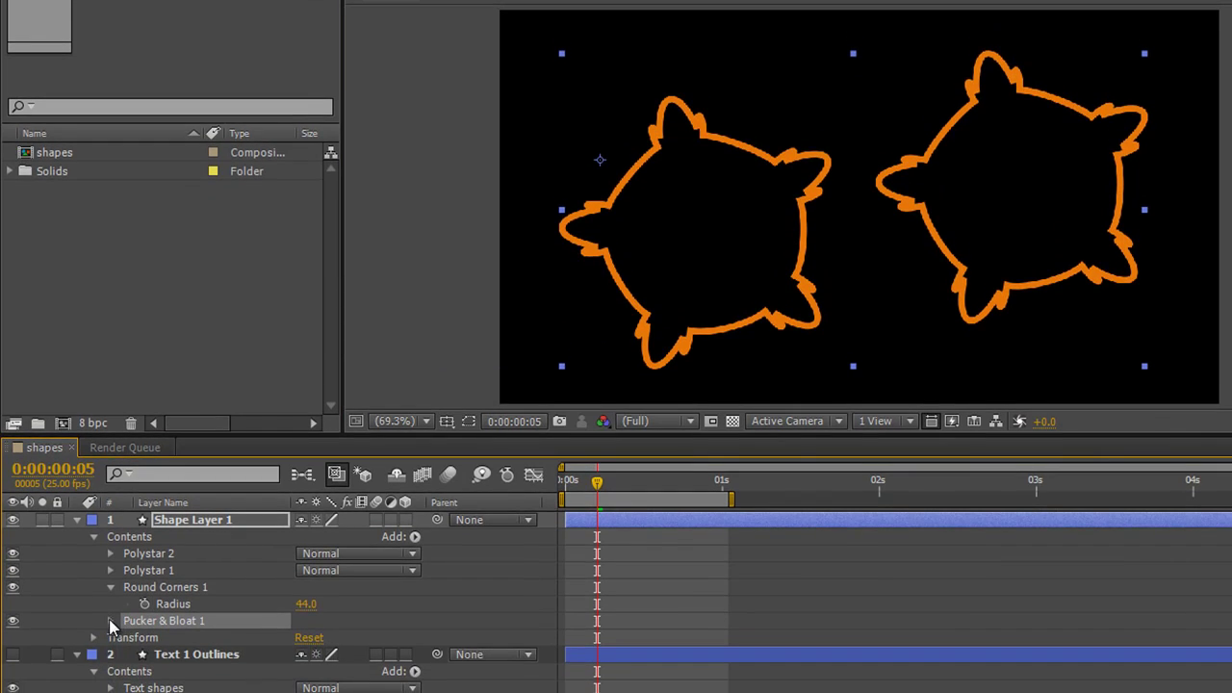
left_click(111, 668)
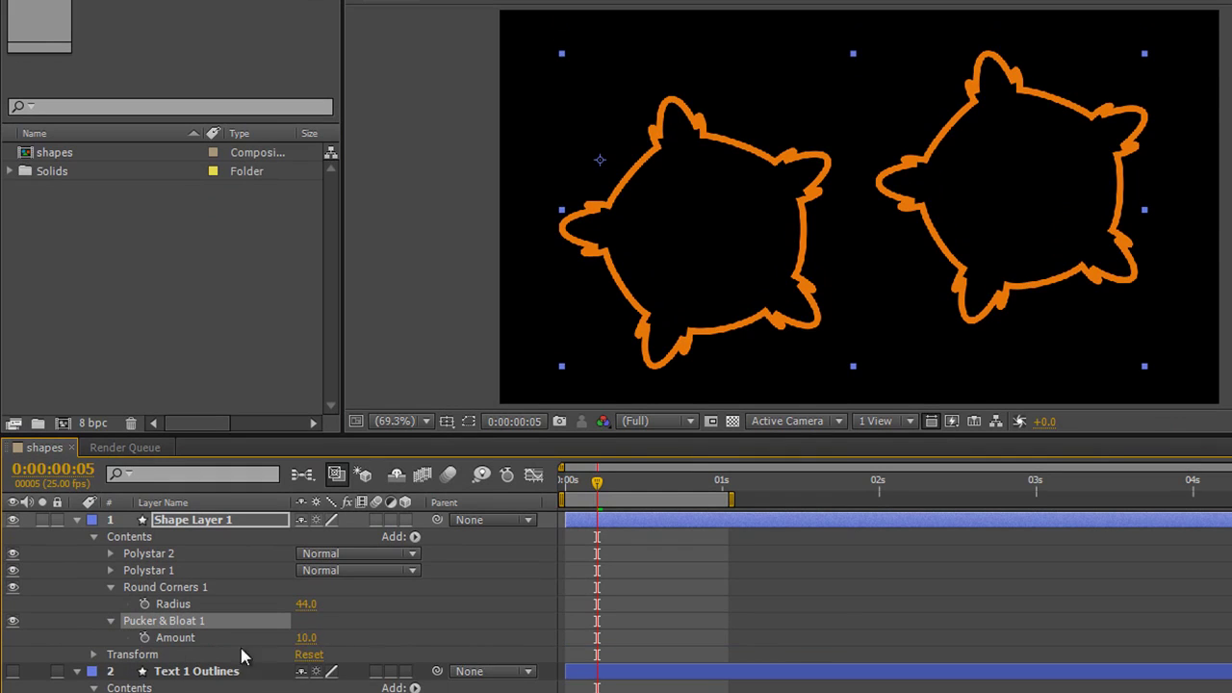
left_click_drag(306, 638, 352, 652)
mouse_move(306, 605)
left_mouse_down()
mouse_move(323, 604)
mouse_move(271, 604)
mouse_move(289, 604)
left_mouse_up()
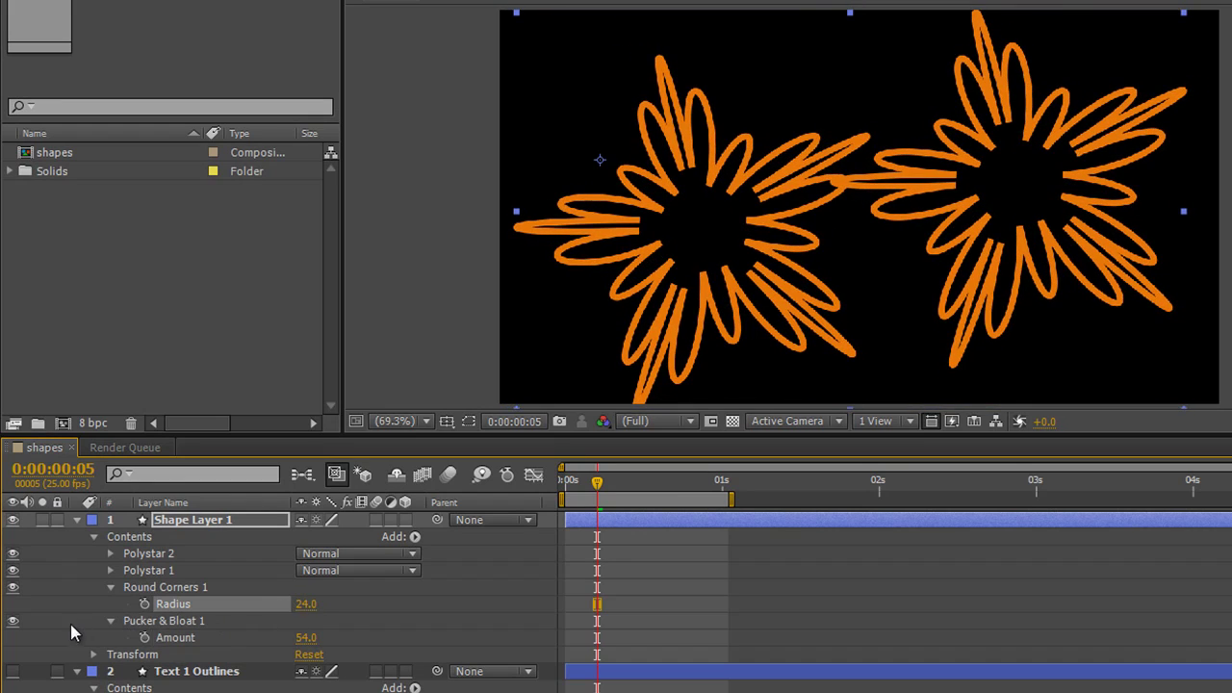
Compare with Round Corners toggled off and on, then set its radius to 28.
left_click(14, 589)
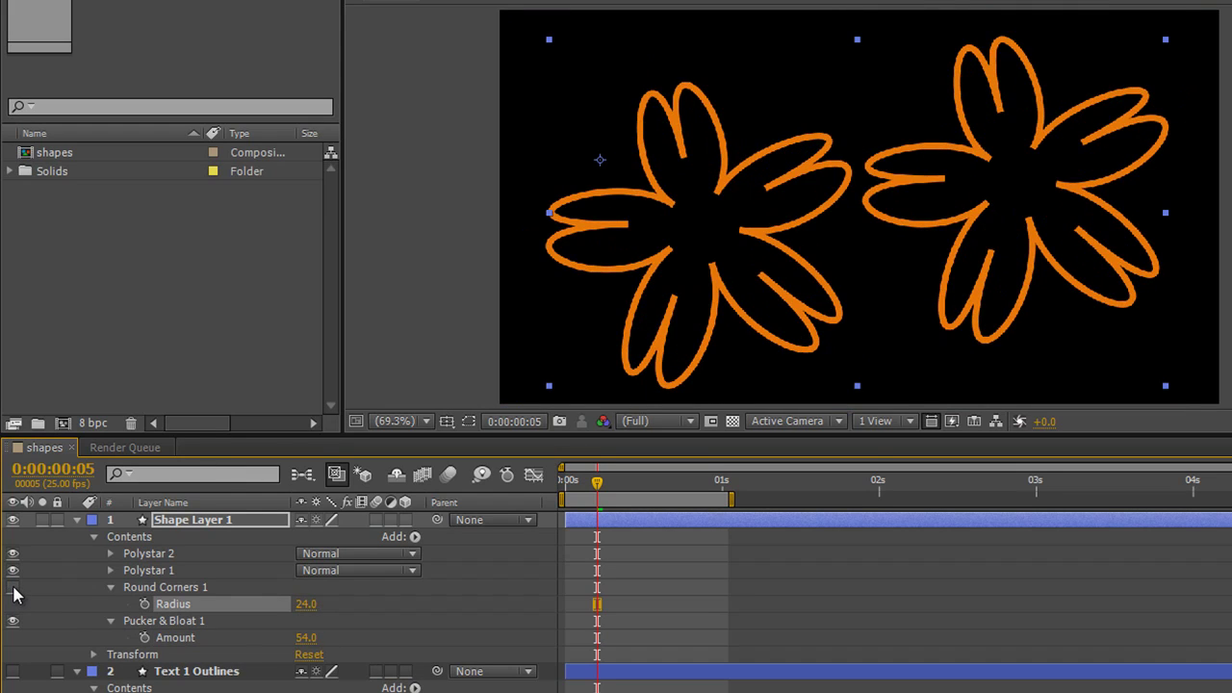
left_click(14, 589)
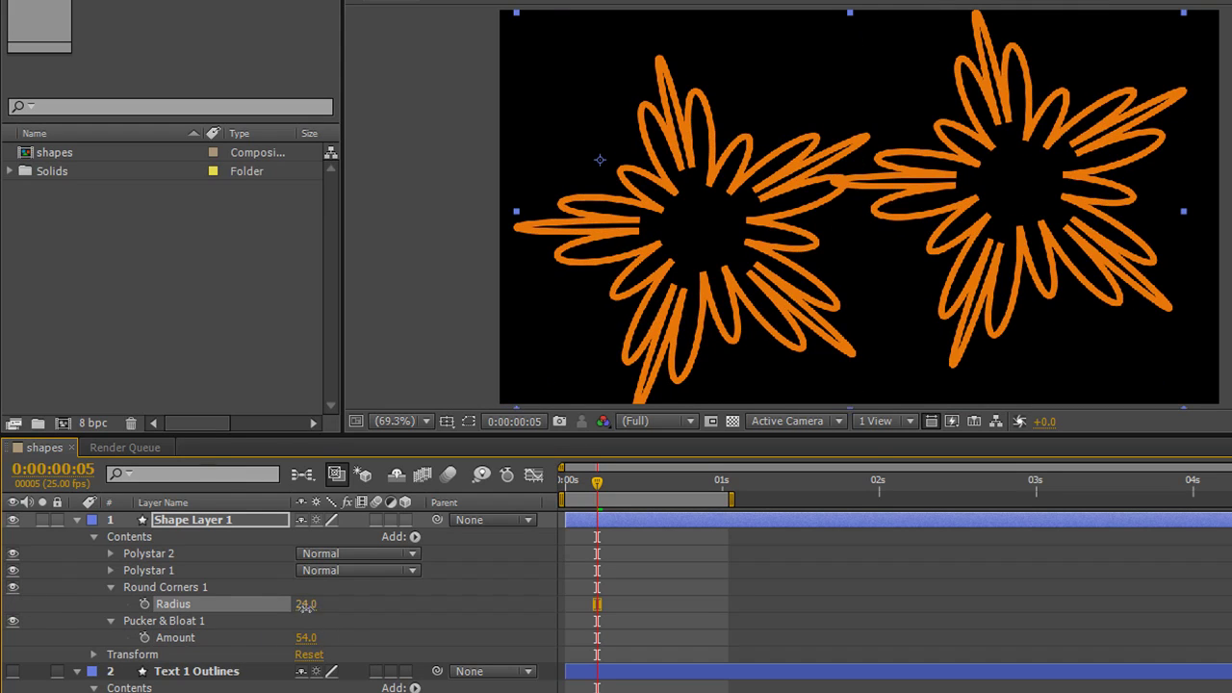
left_click_drag(306, 604, 316, 604)
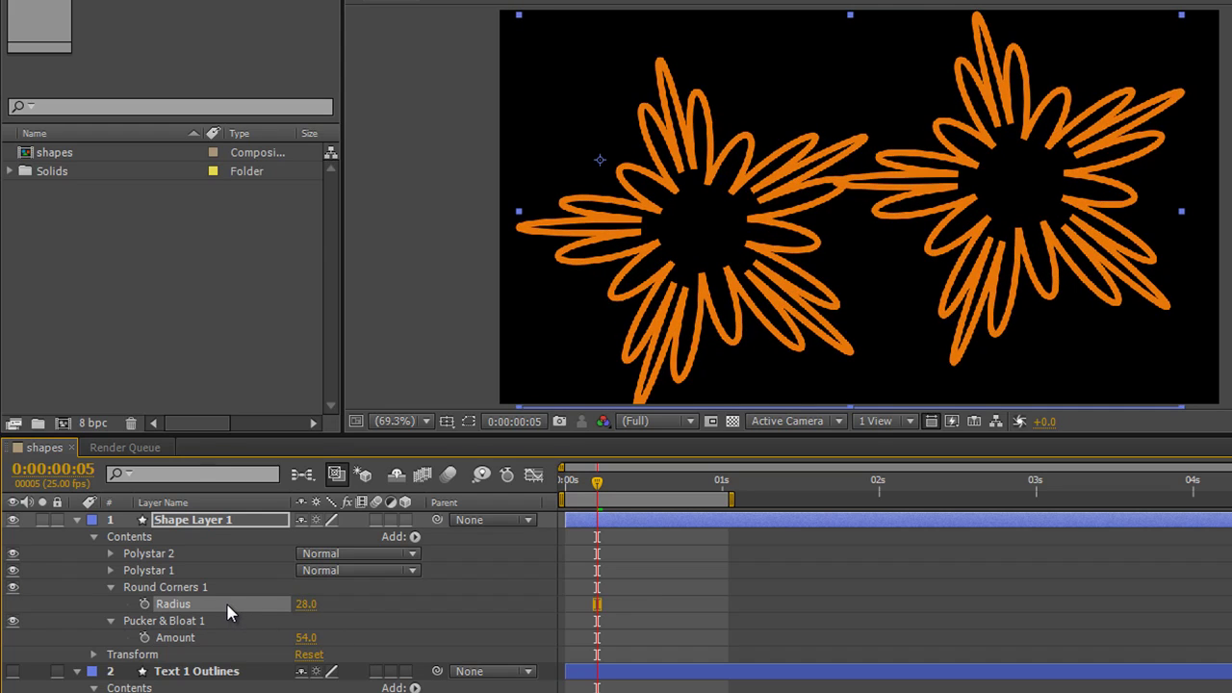
left_click(418, 558)
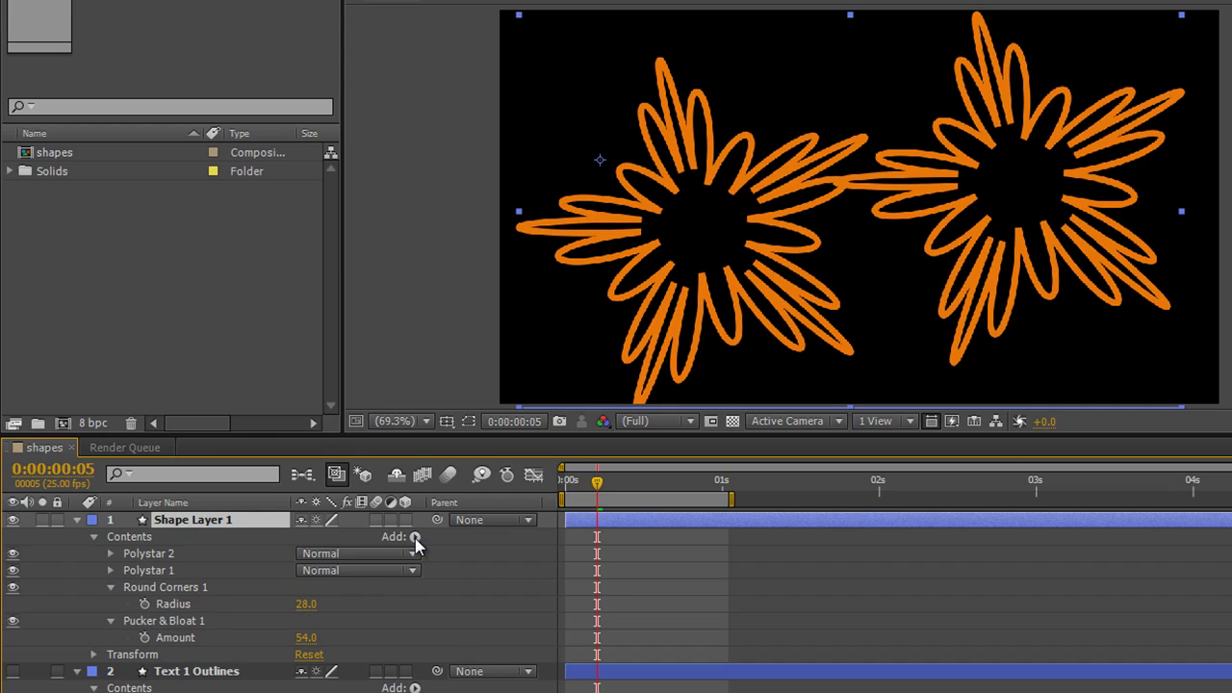
left_click(415, 537)
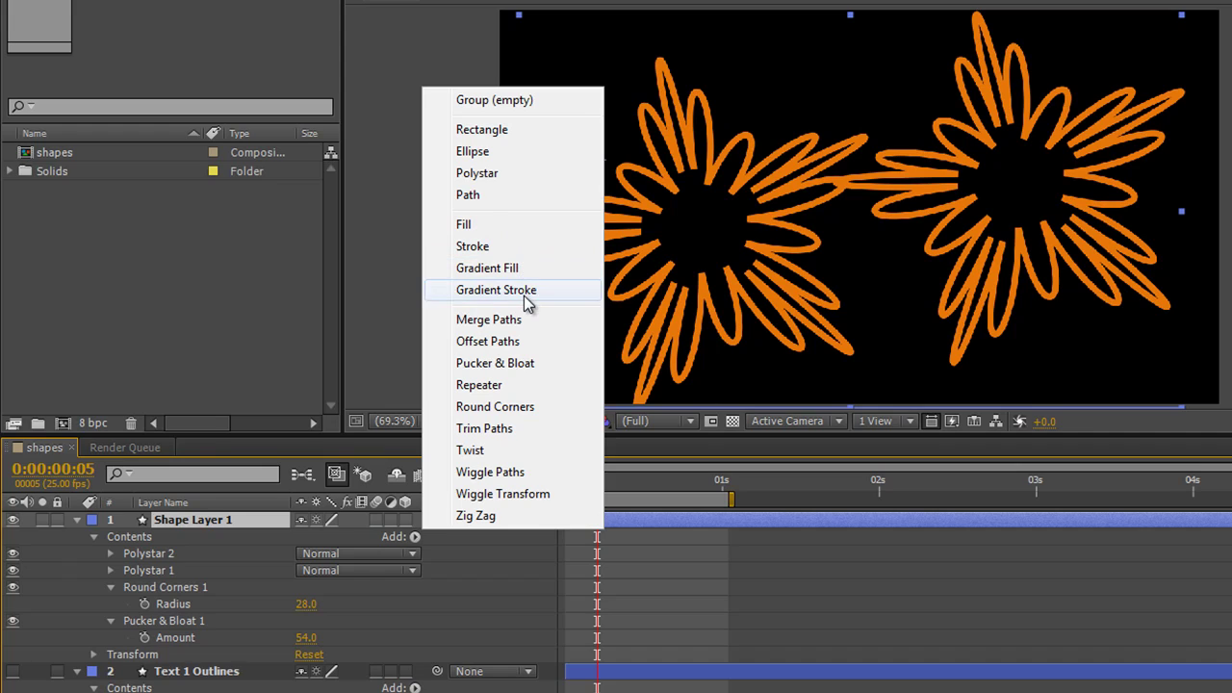
Add a new Stroke 1 and colour it strong blue (Hue 230°, S100/B90, #0026E5).
left_click(472, 246)
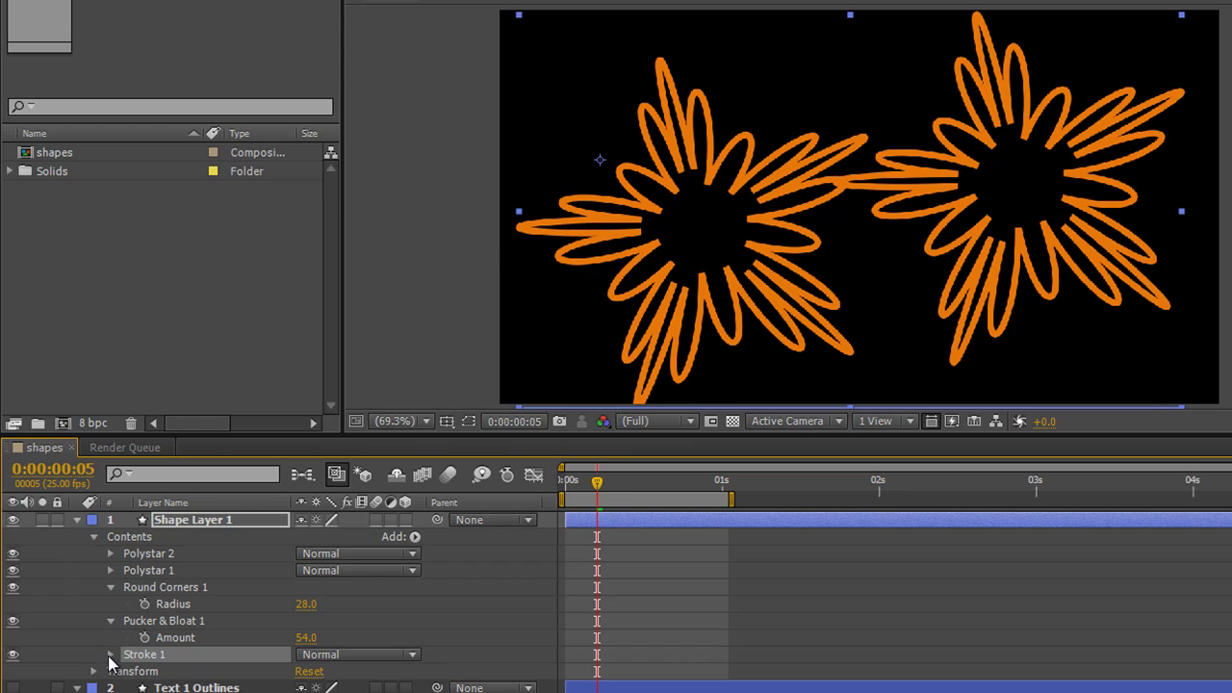
left_click(110, 654)
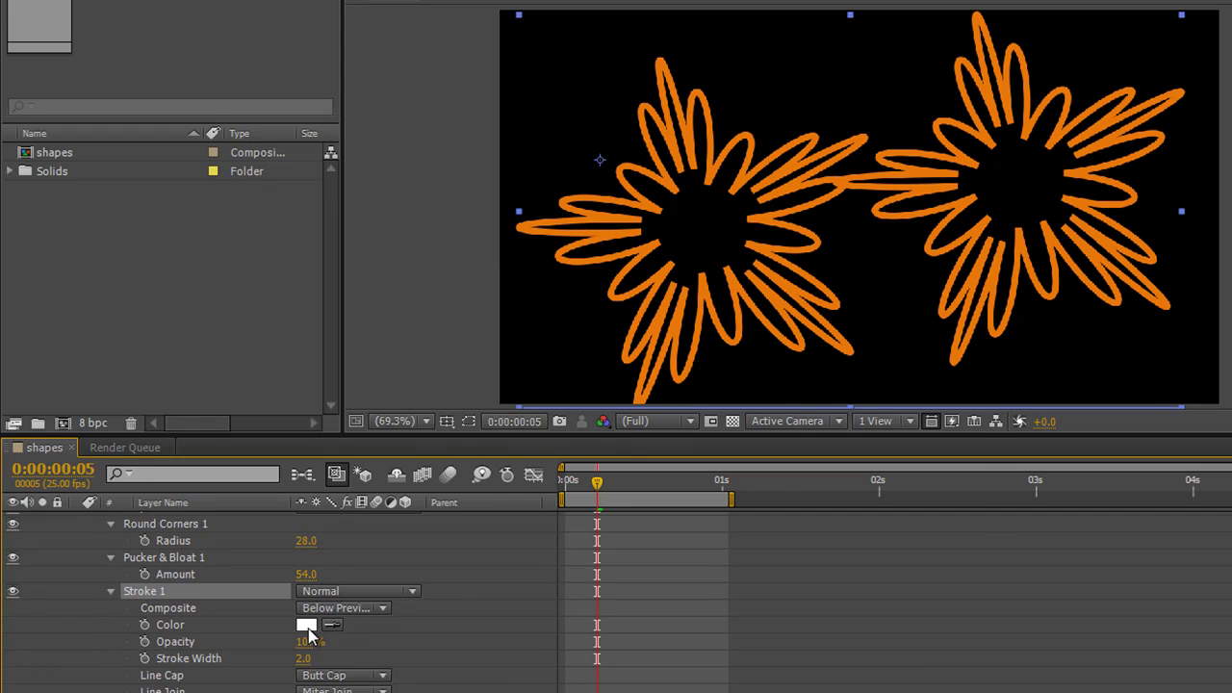
left_click(308, 626)
left_click(781, 343)
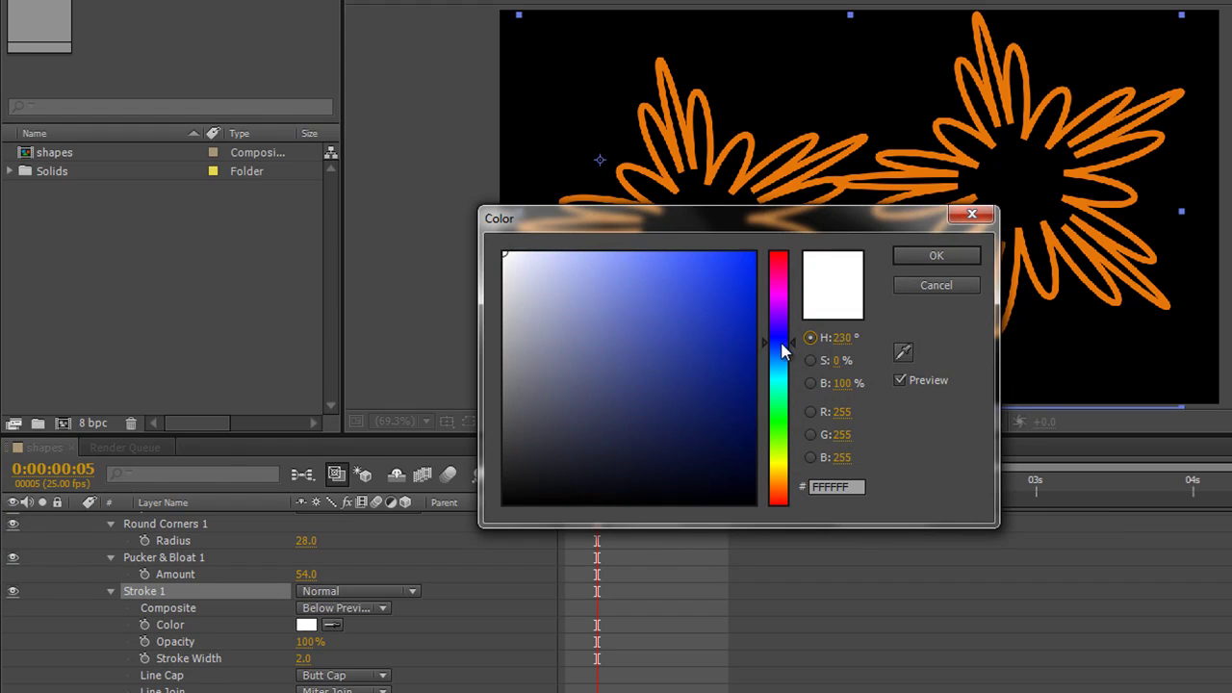
left_click_drag(742, 341, 754, 277)
left_click(936, 255)
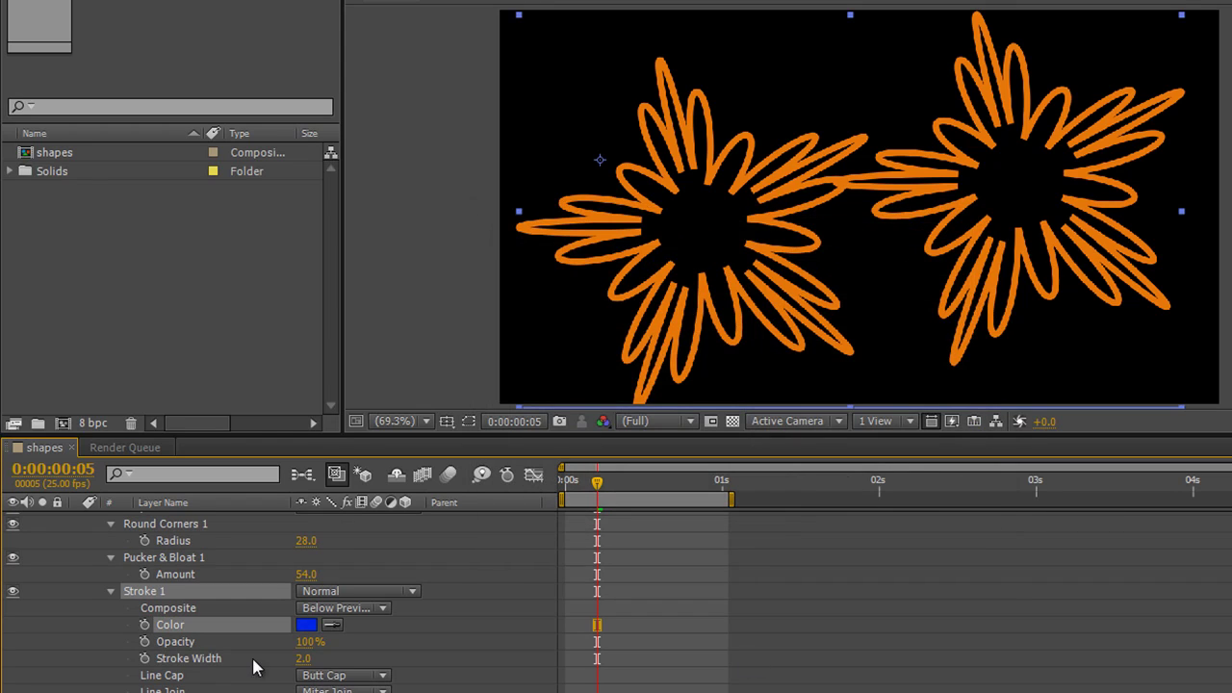
left_click(111, 591)
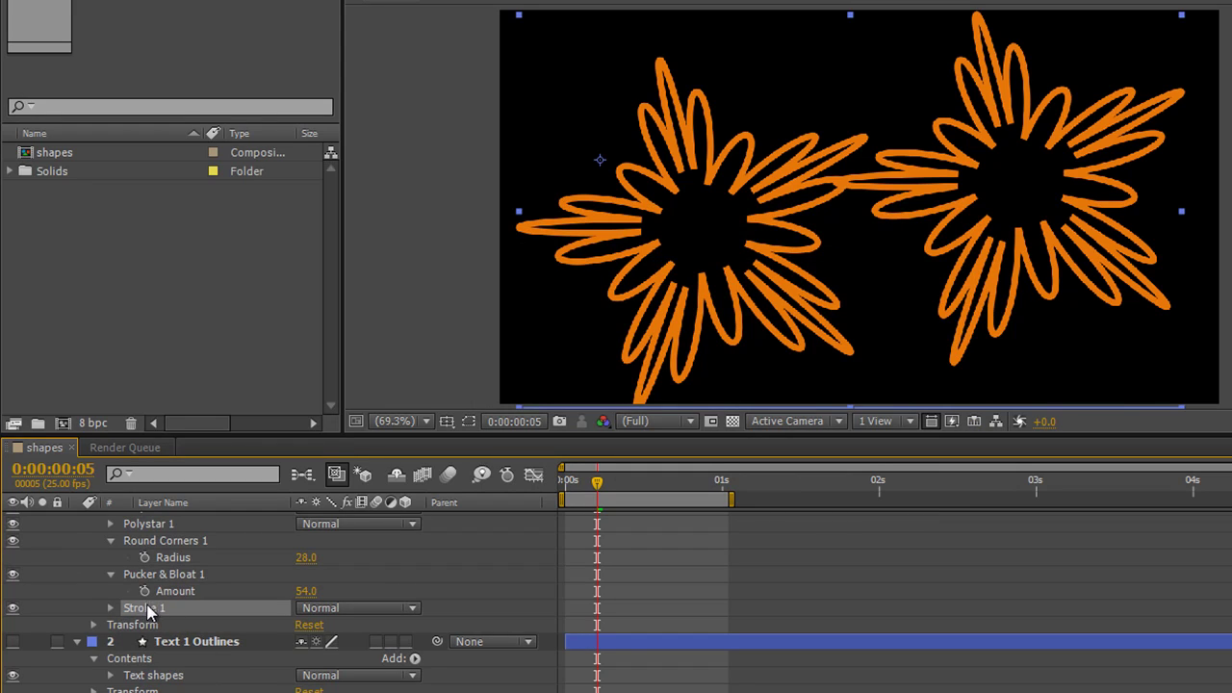
scroll(156, 606, "up", 2)
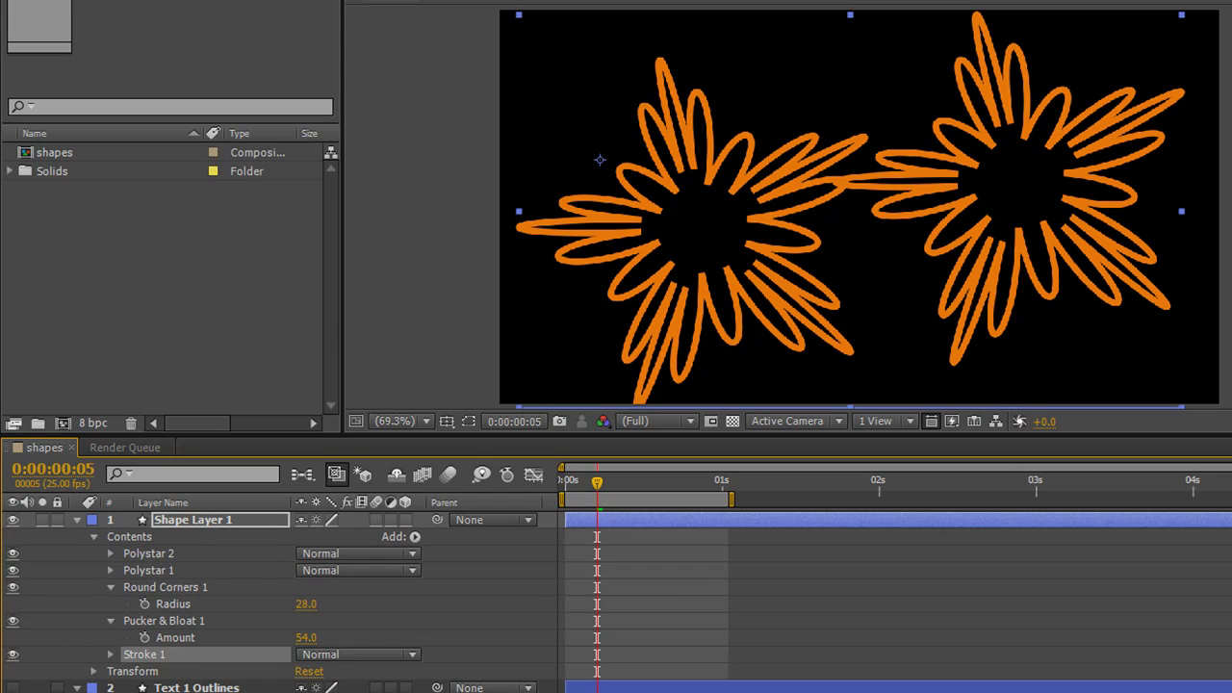
Drag the blue stroke into the Polystar 1 group and expand the group.
left_click_drag(154, 664, 163, 574)
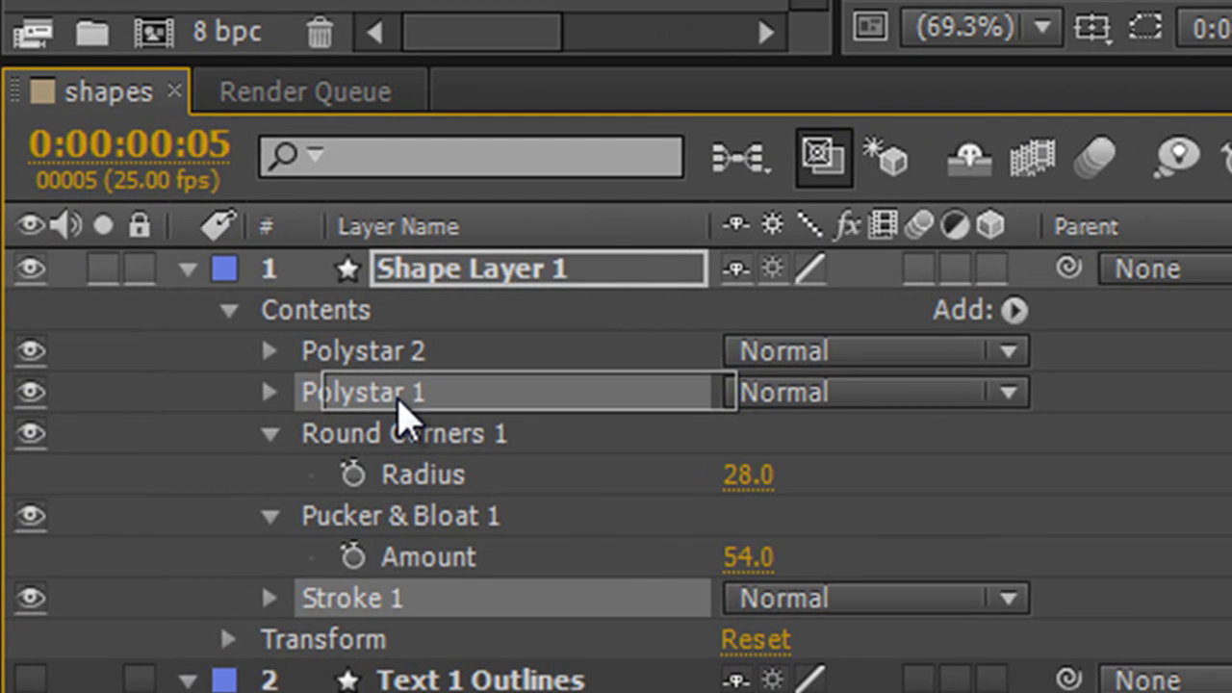
left_click_drag(398, 395, 398, 398)
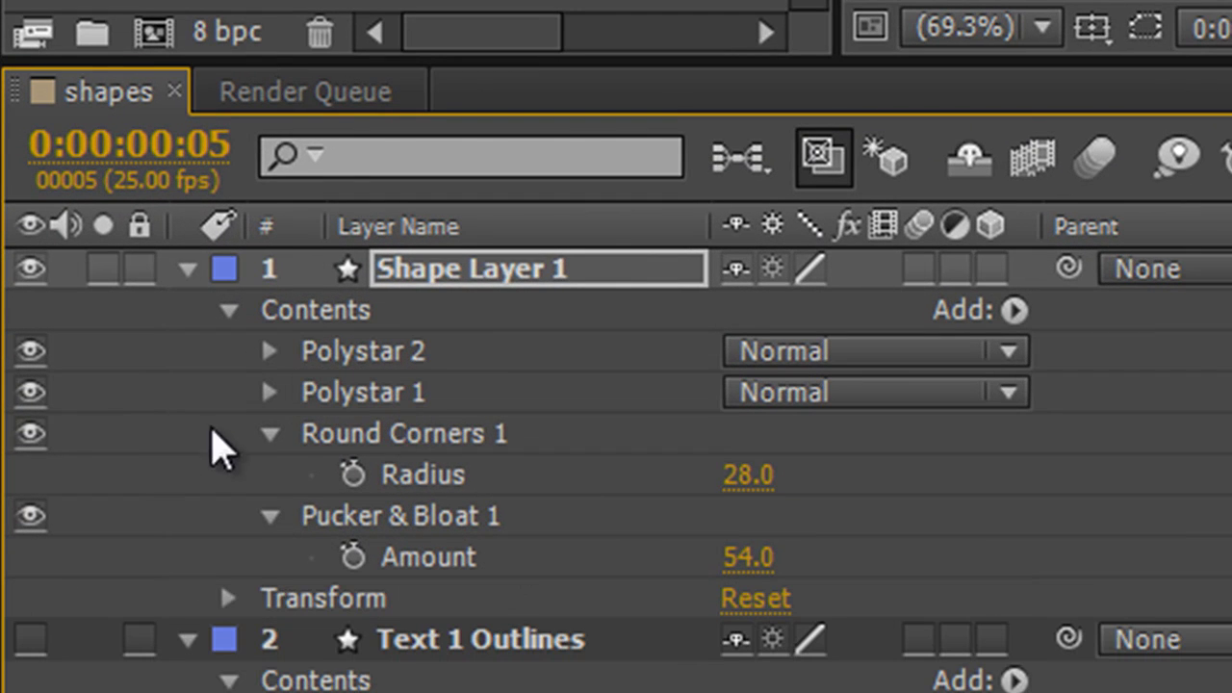
left_click(270, 392)
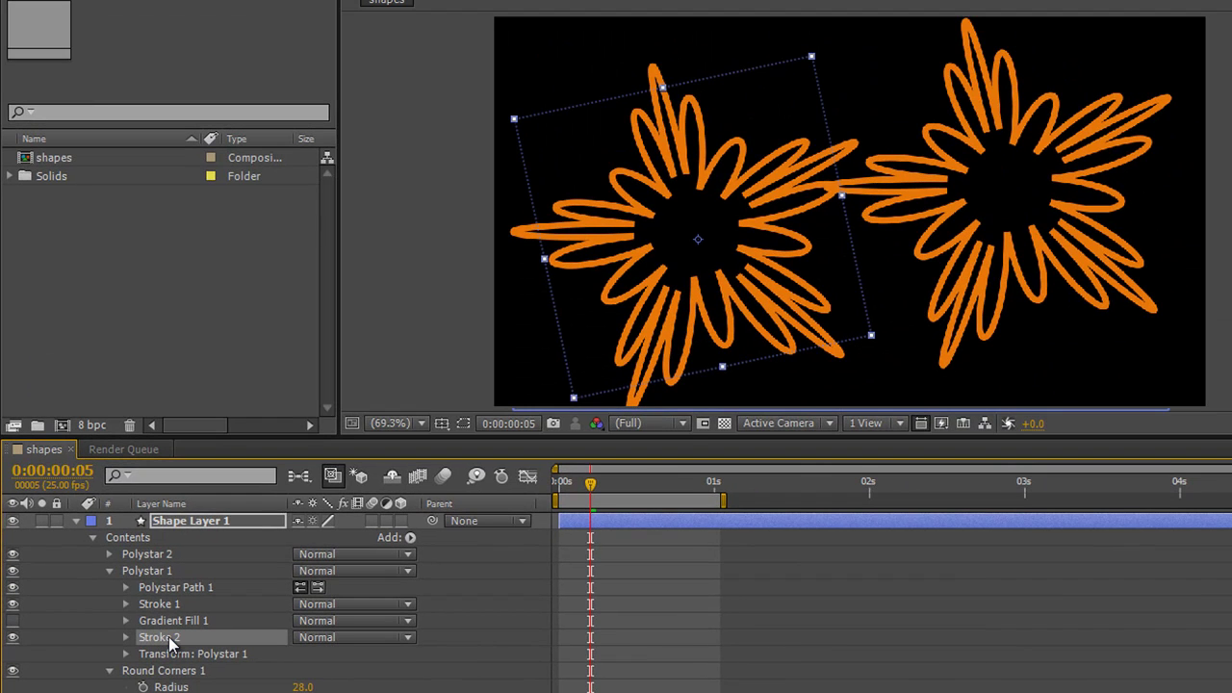
Inspect the blue Stroke 2 and orange Stroke 1 properties, then collapse them.
left_click(126, 637)
scroll(163, 597, "down", 1)
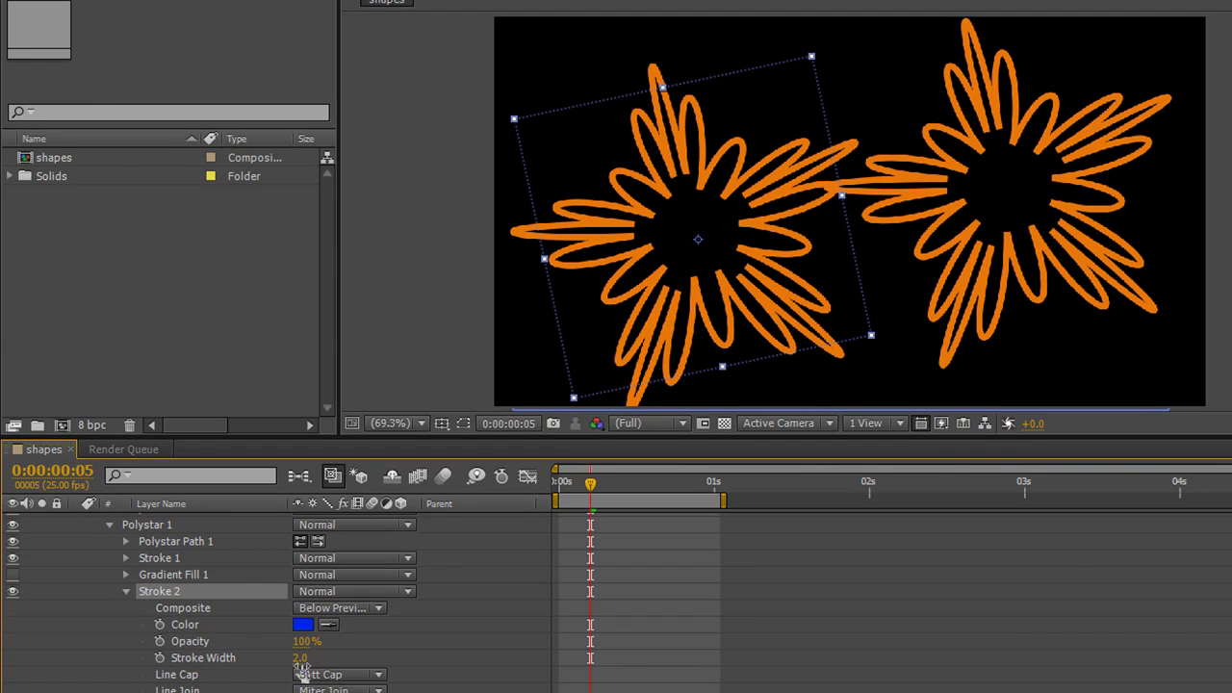
left_click(126, 559)
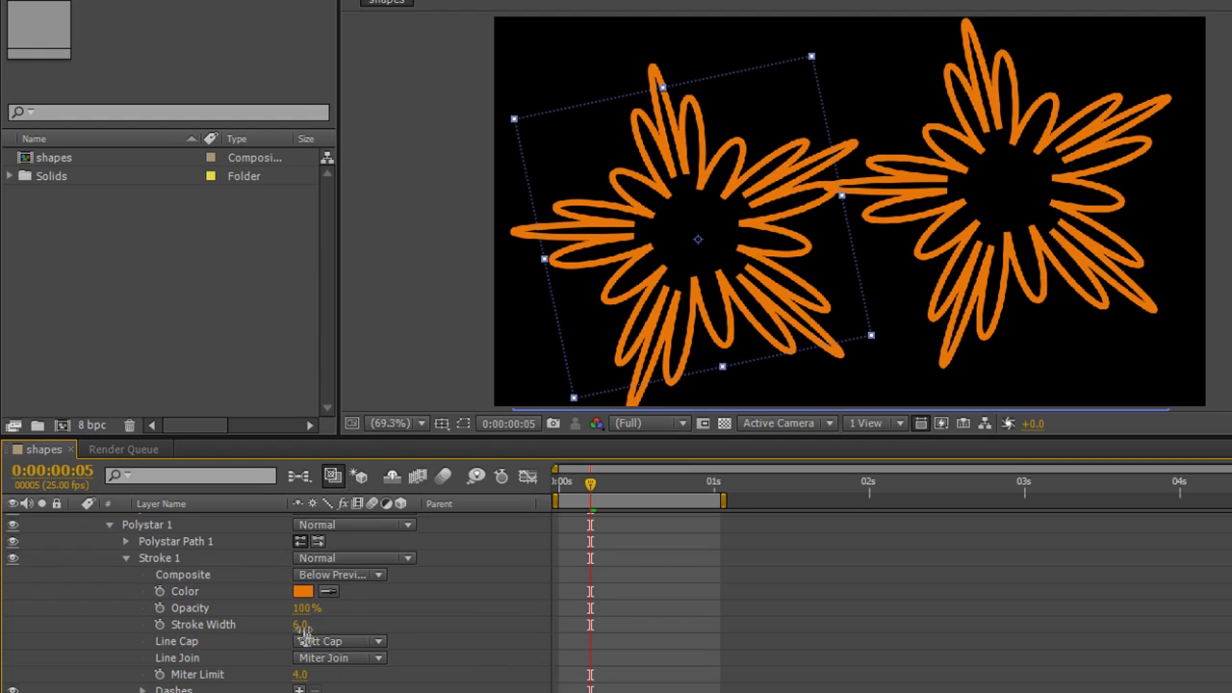
left_click(127, 558)
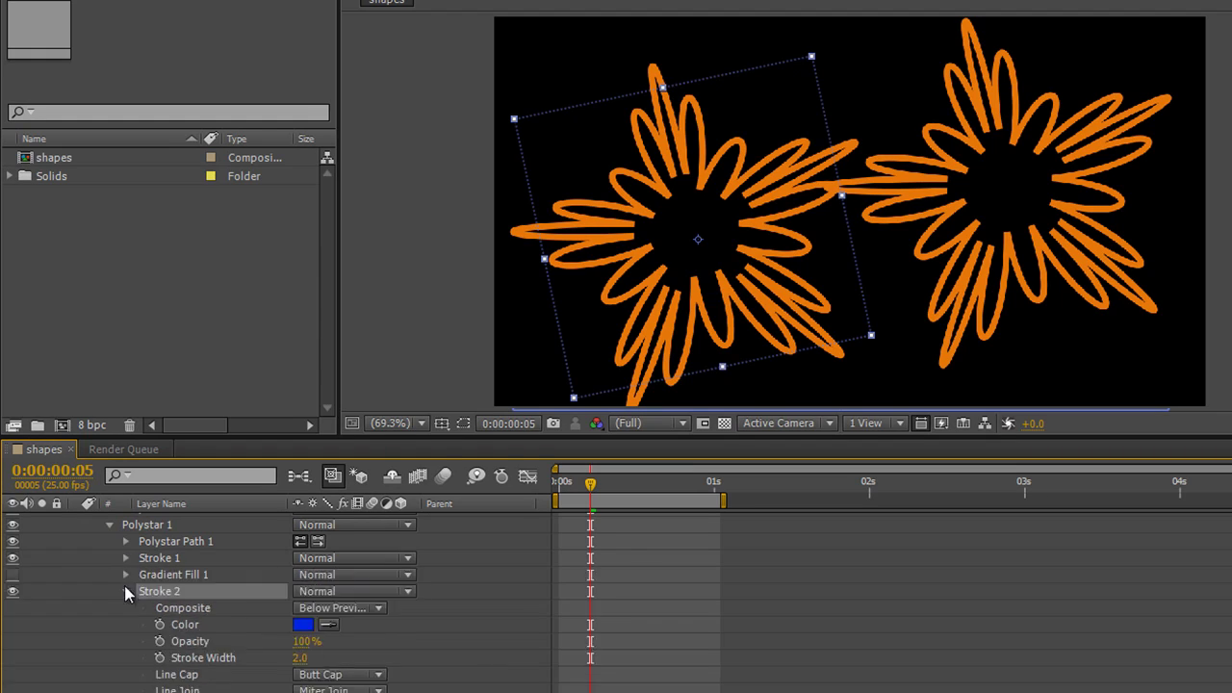
left_click(126, 591)
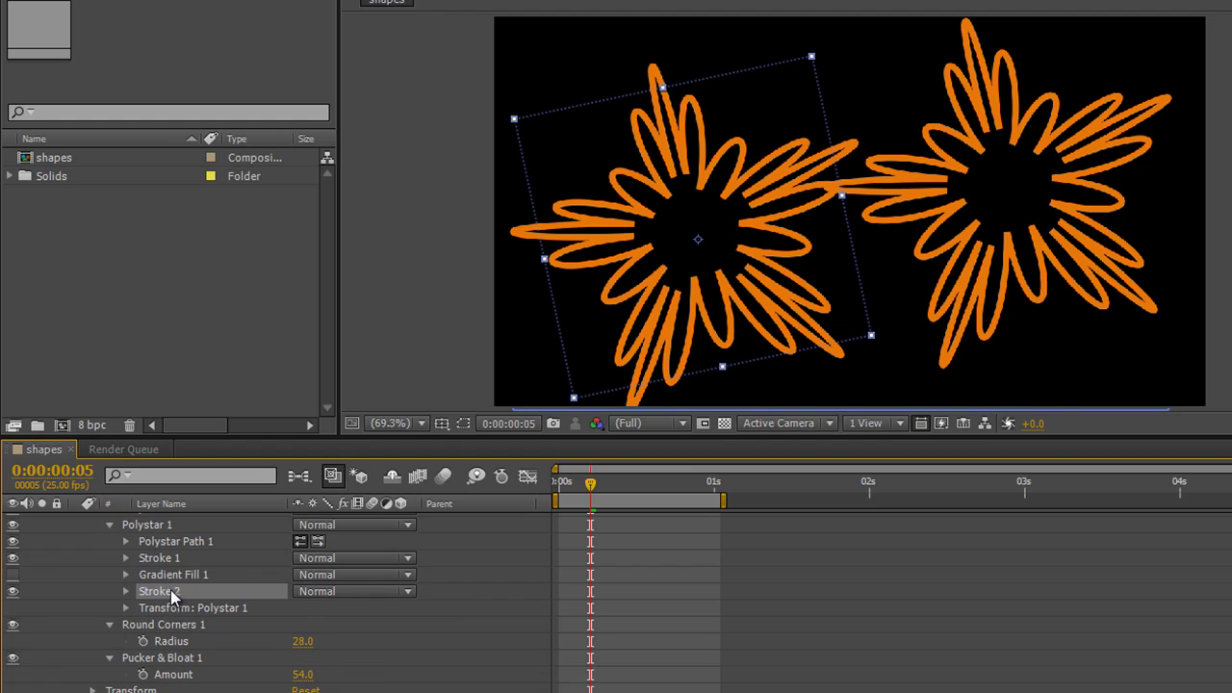
Move Stroke 2 above Stroke 1 and set its blend mode to Screen.
left_click_drag(170, 589, 167, 551)
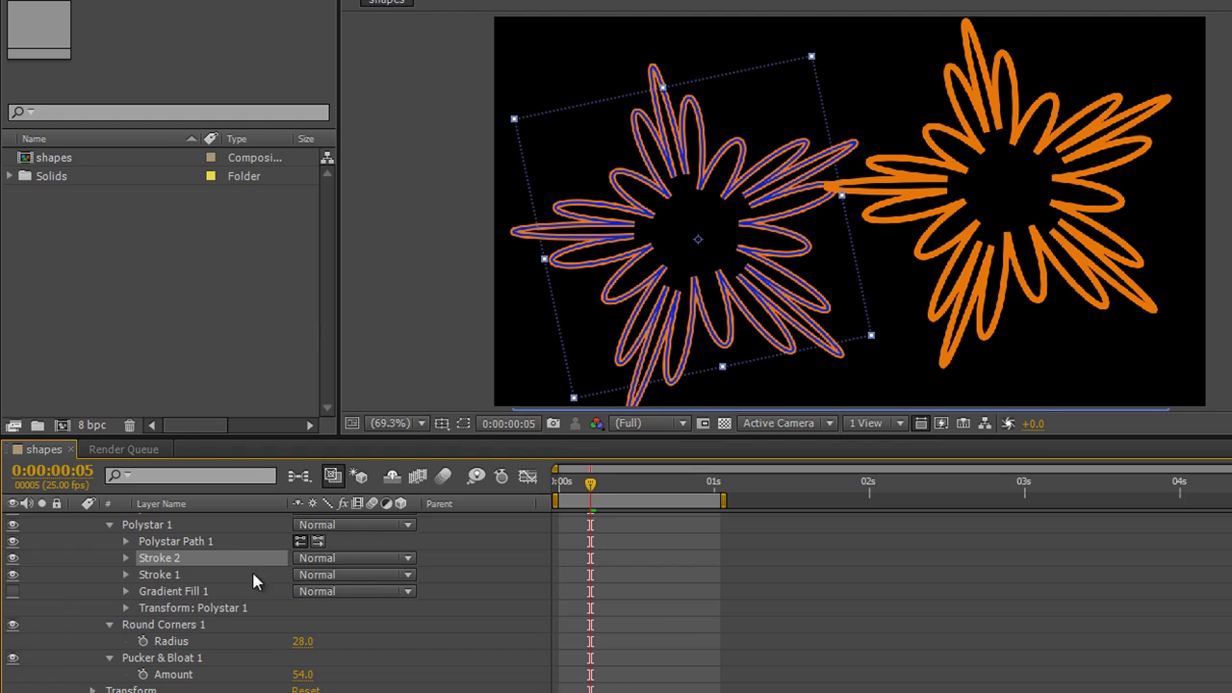
left_click(411, 567)
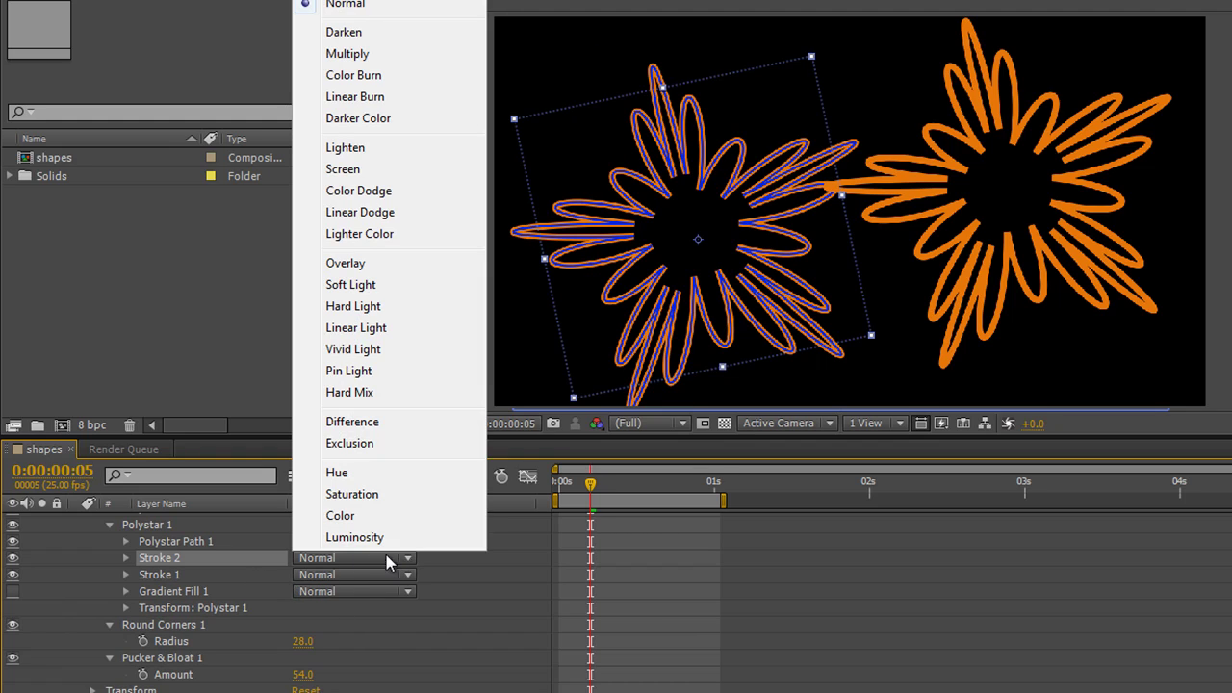
left_click(358, 171)
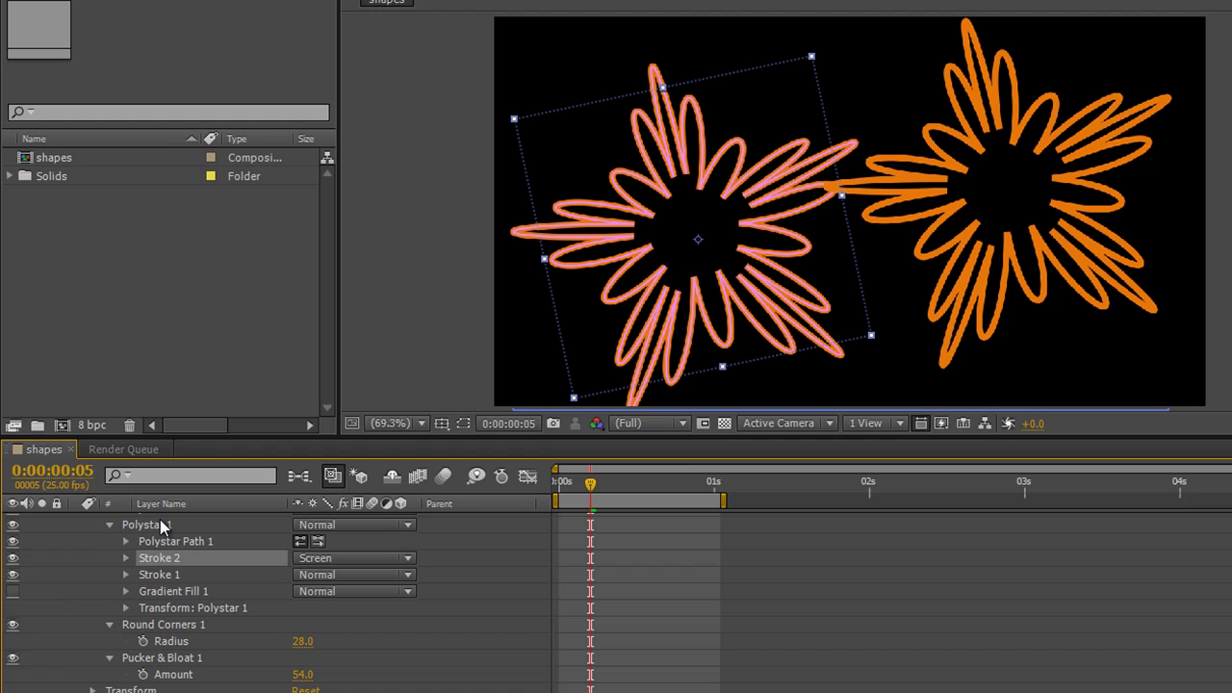
left_click(408, 559)
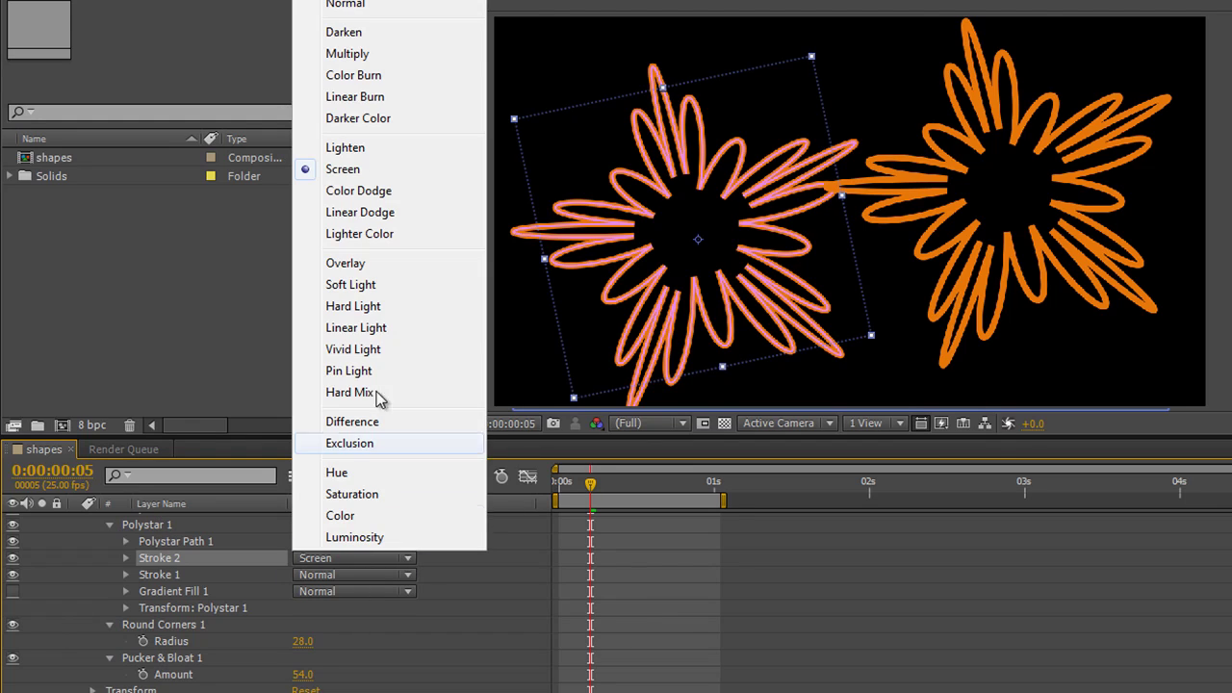
left_click(374, 5)
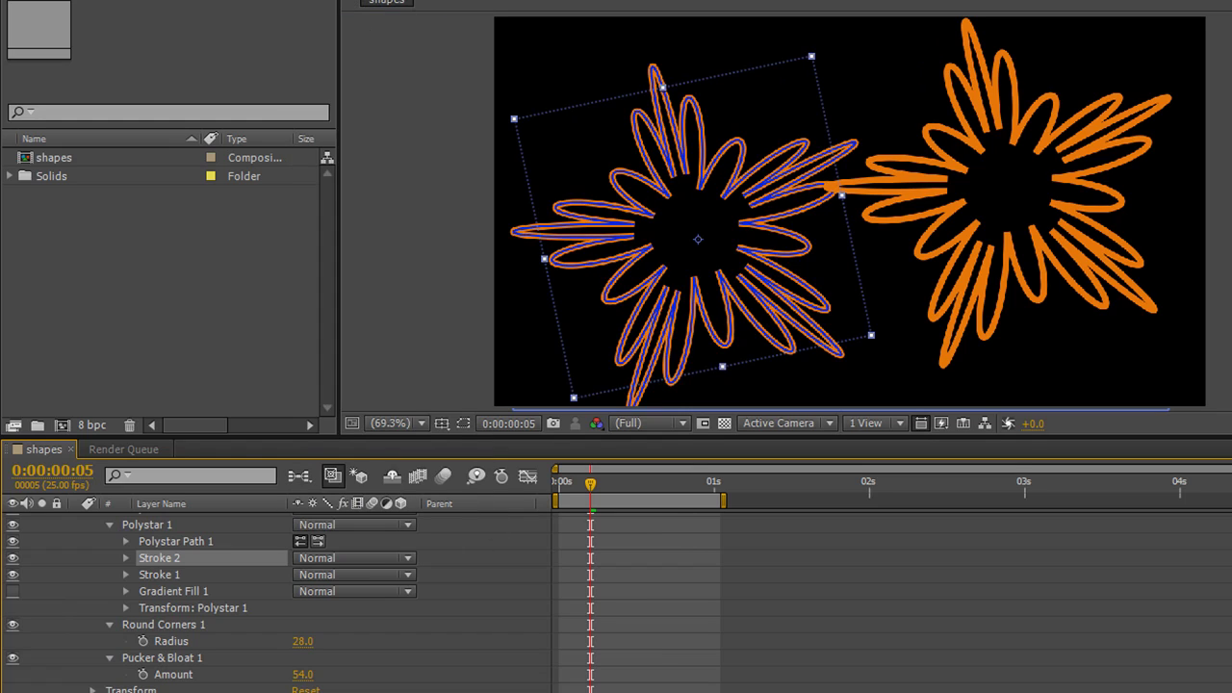